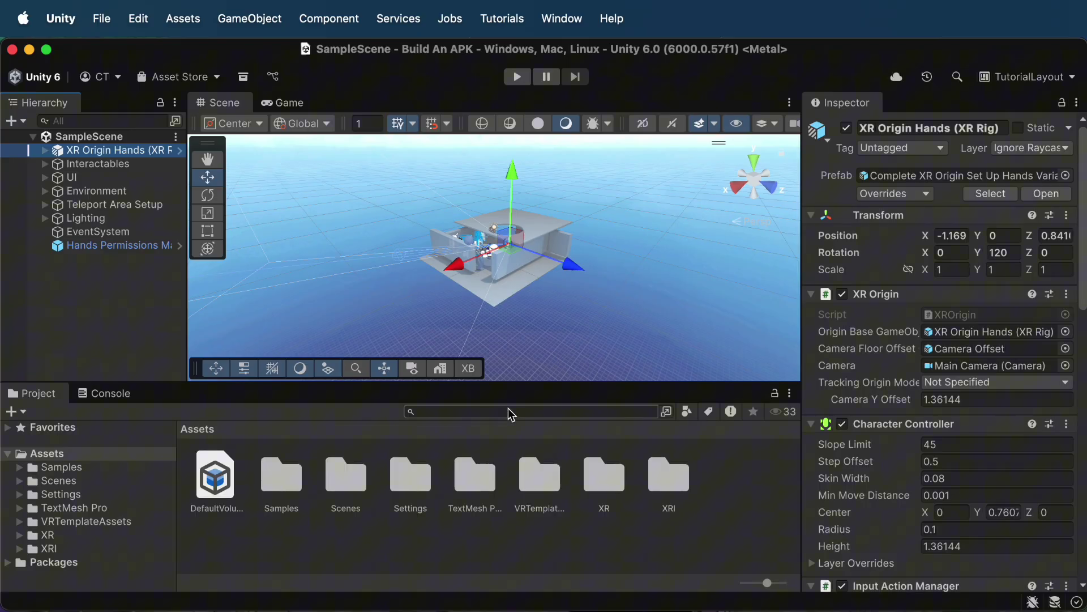
Open the Package Manager and review the packages installed in the project, down to XR Plugin Management.
left_click(555, 22)
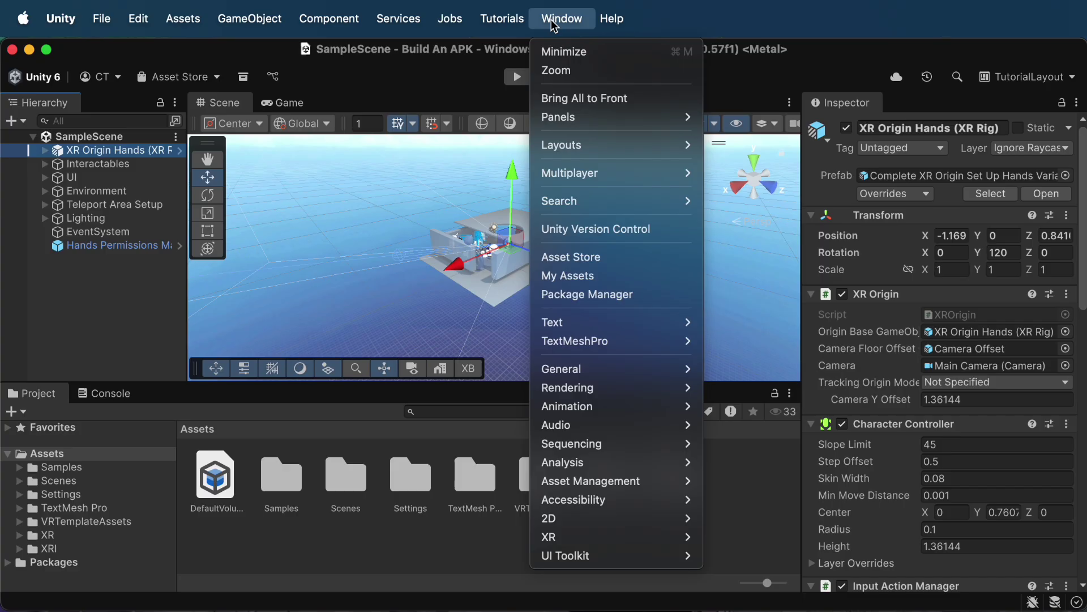
left_click(607, 294)
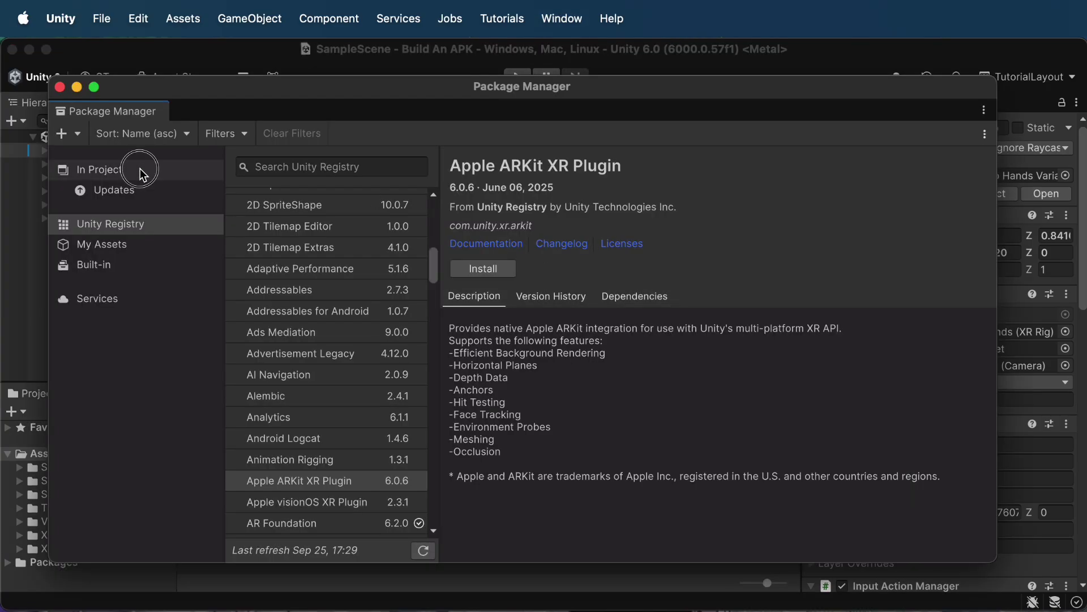
left_click(140, 169)
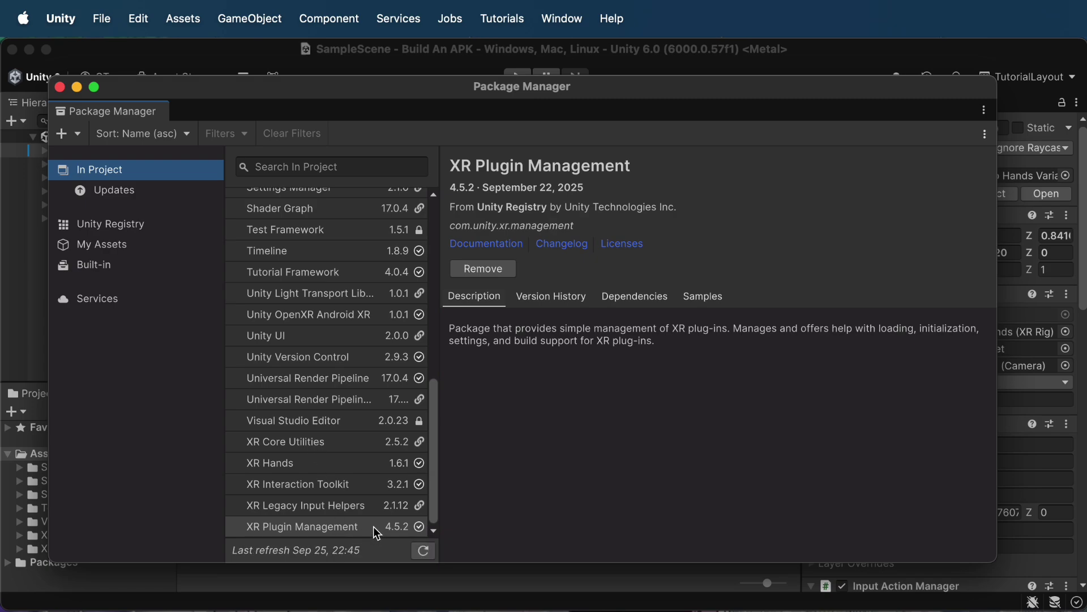
Search the Unity Registry for com.unity.xr, view the XR Plugin Management package's details, and close the Package Manager.
left_click(136, 227)
left_click(266, 166)
type("co")
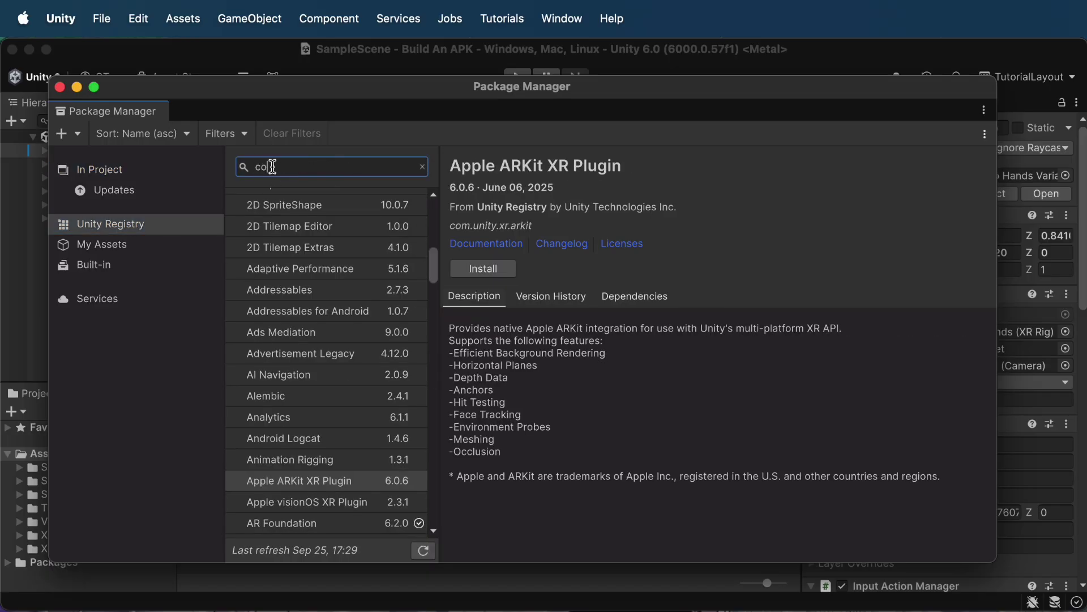
type("m.unity.xr")
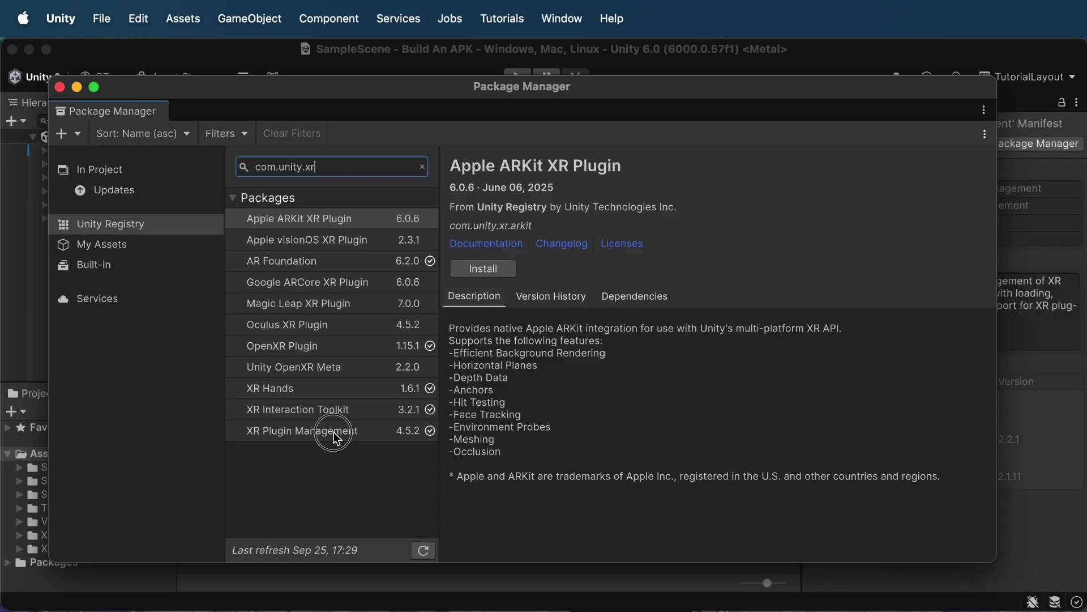
left_click(336, 431)
left_click(162, 383)
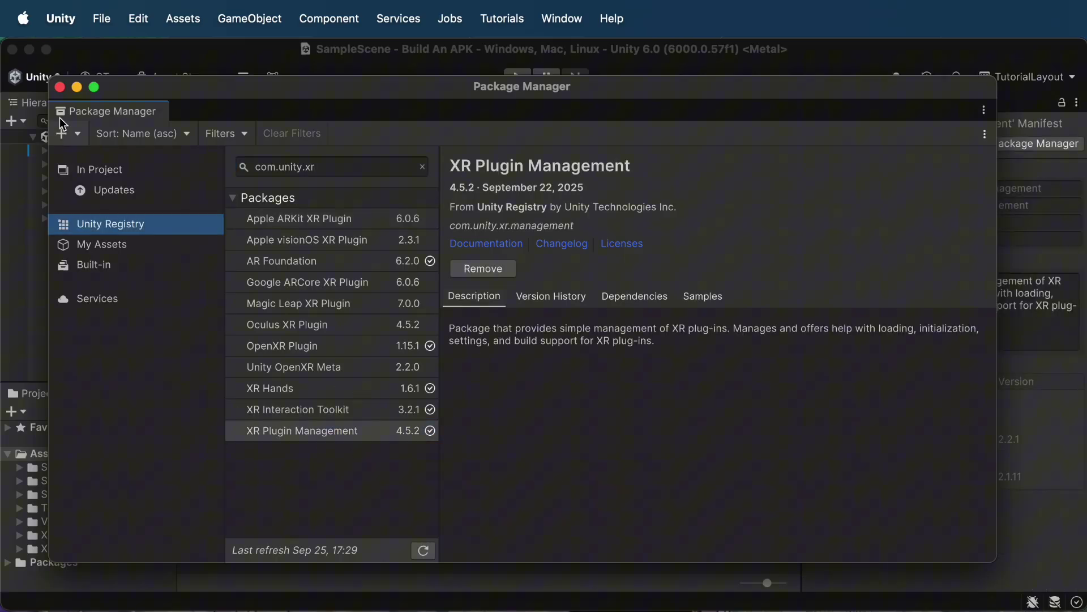
left_click(60, 88)
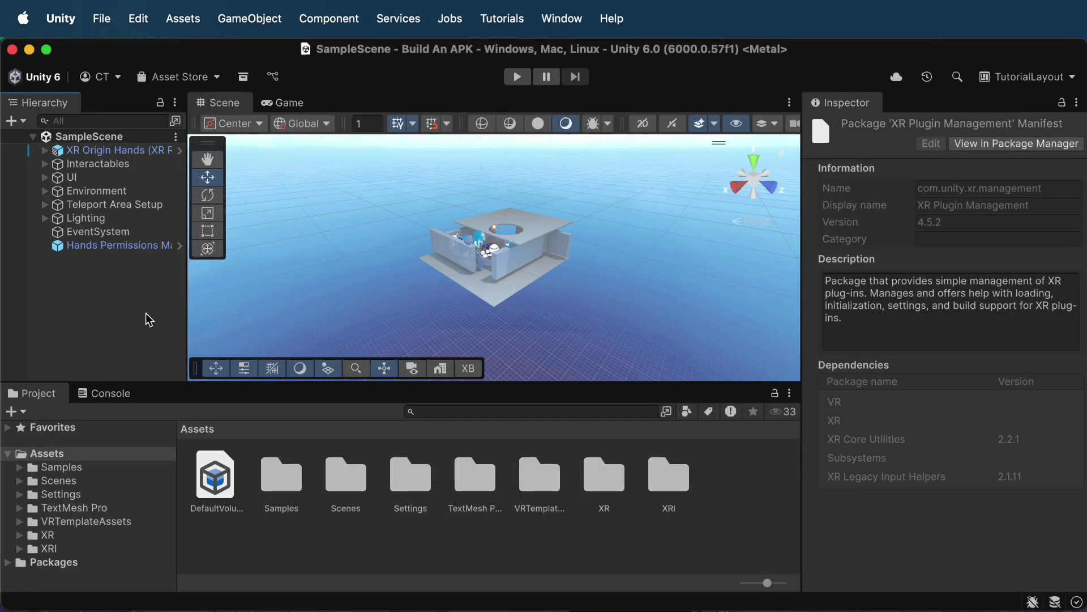
Open the project's XR Plug-in Management settings and check the Android plug-in providers, including OpenXR and the Android XR feature group.
left_click(146, 18)
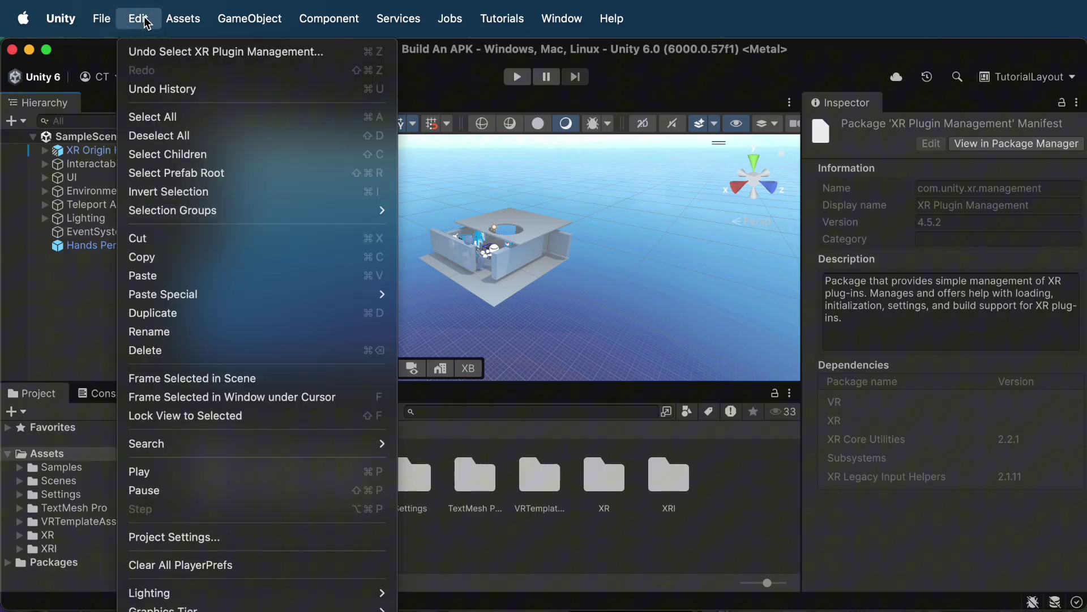
left_click(220, 536)
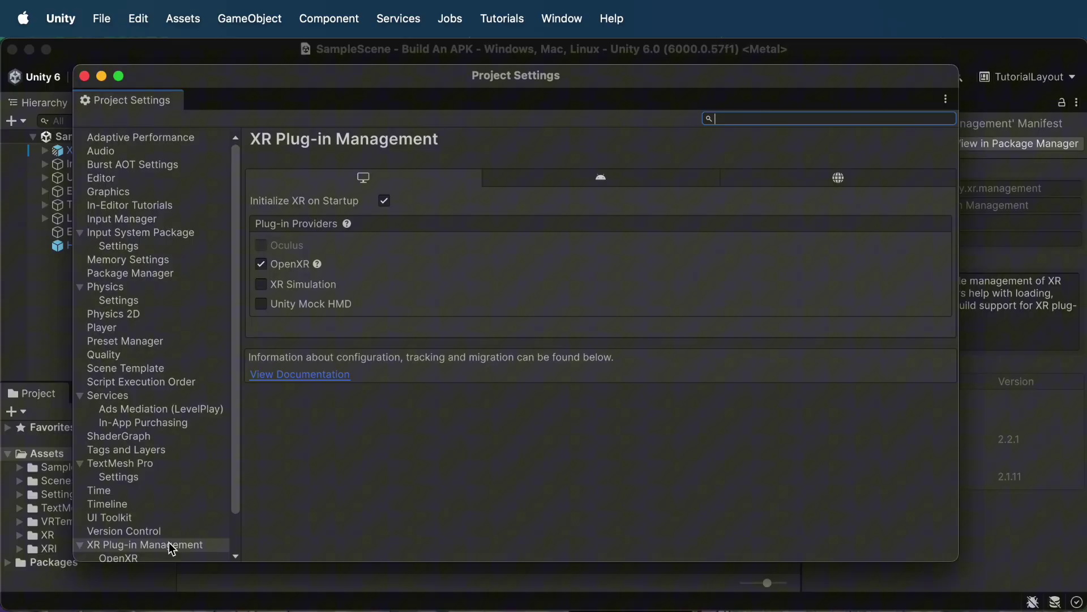
scroll(160, 541, "down", 3)
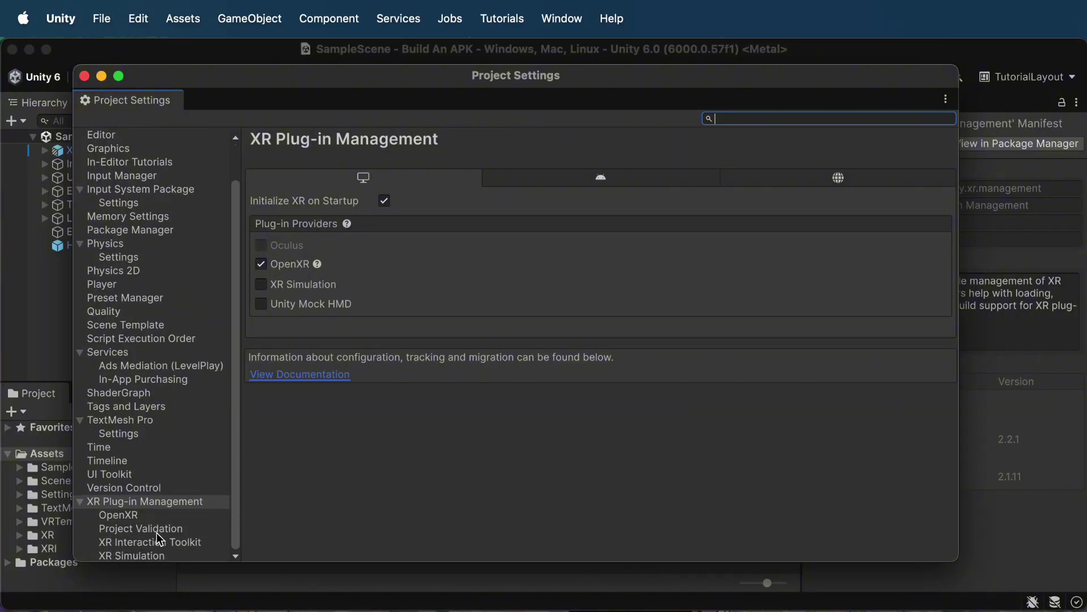
scroll(195, 512, "up", 3)
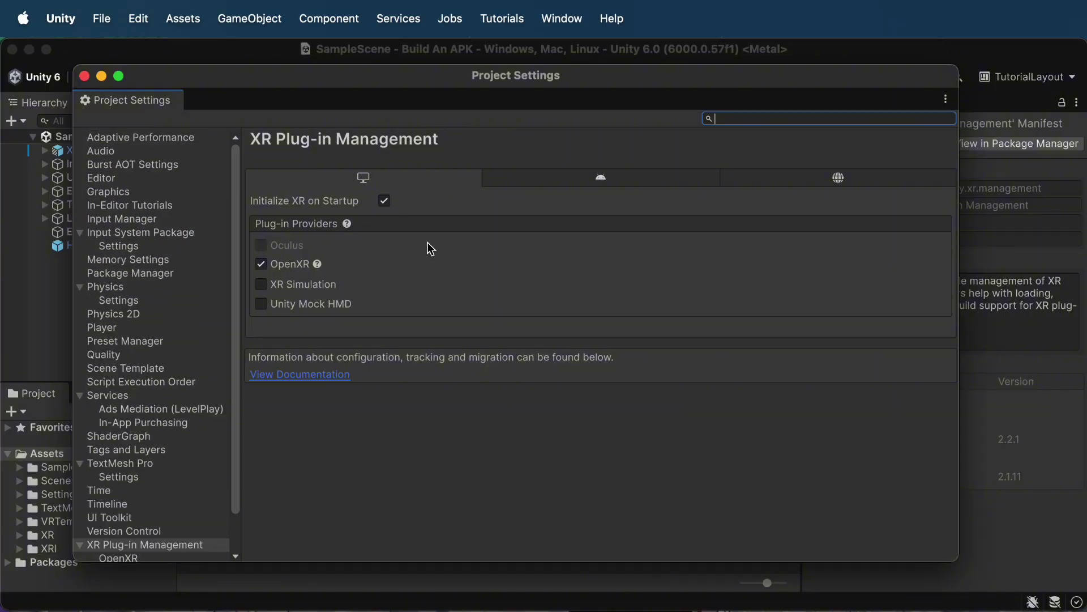
left_click(619, 180)
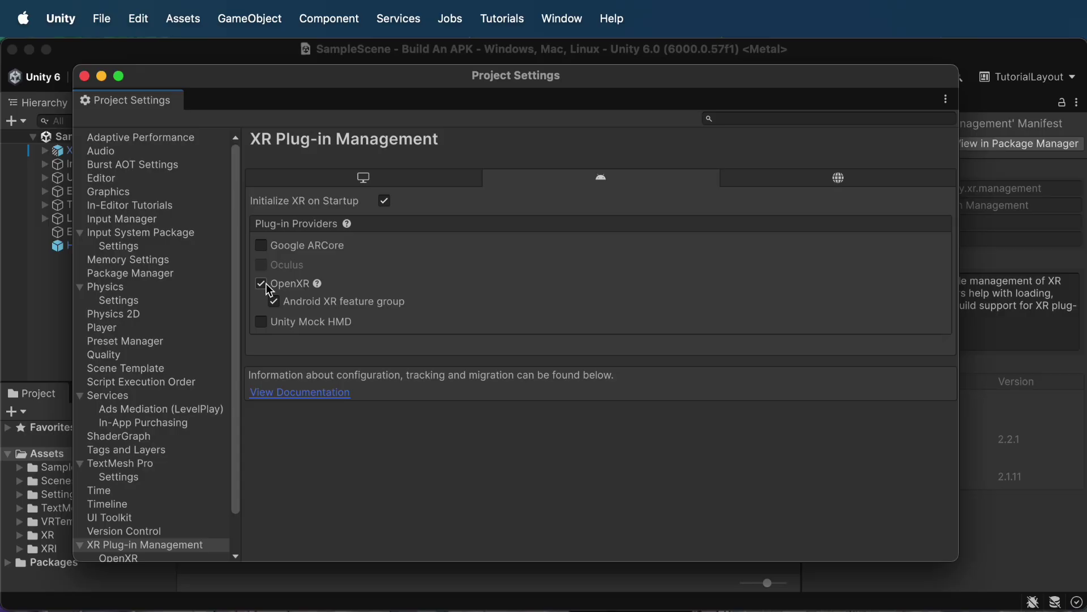
left_click(274, 301)
Examine the Android OpenXR settings, covering the enabled interaction profiles, the Android XR feature group and the full list of features.
scroll(115, 437, "down", 2)
left_click(124, 517)
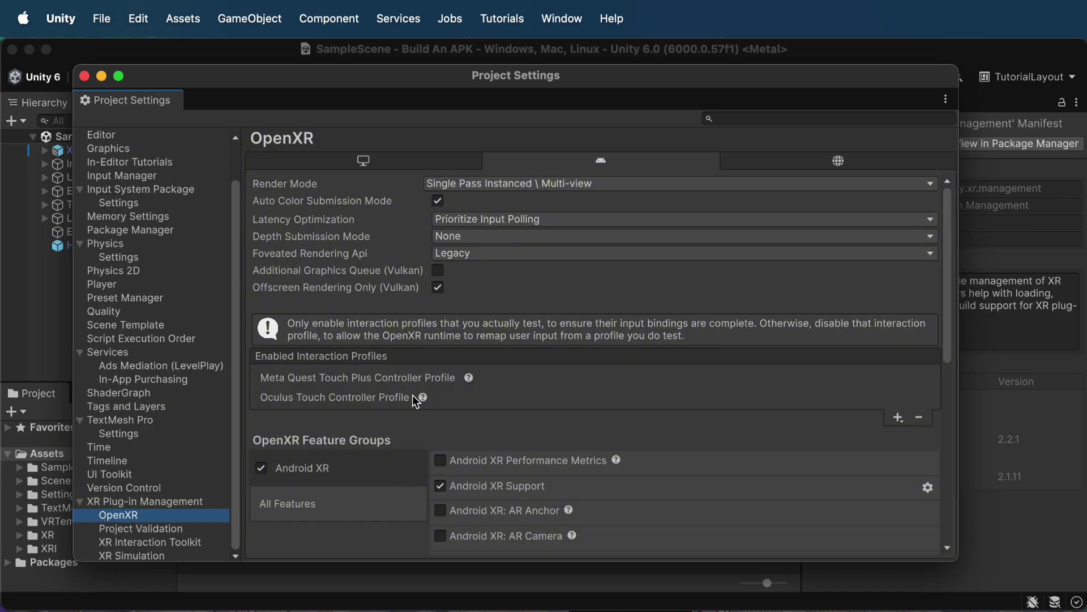
scroll(413, 403, "down", 4)
left_click(389, 360)
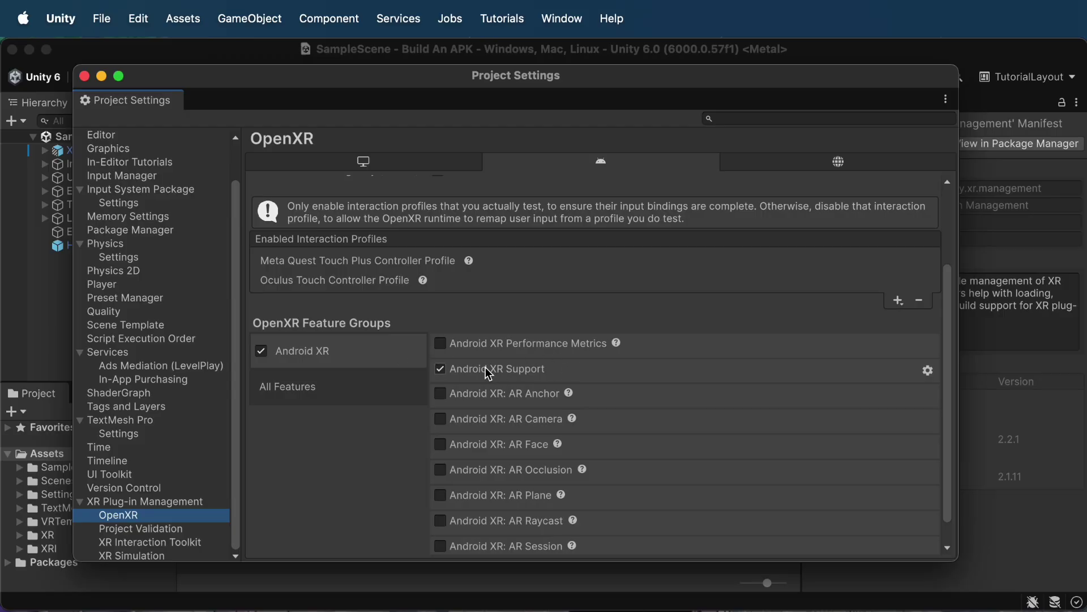
left_click(350, 389)
scroll(528, 451, "down", 10)
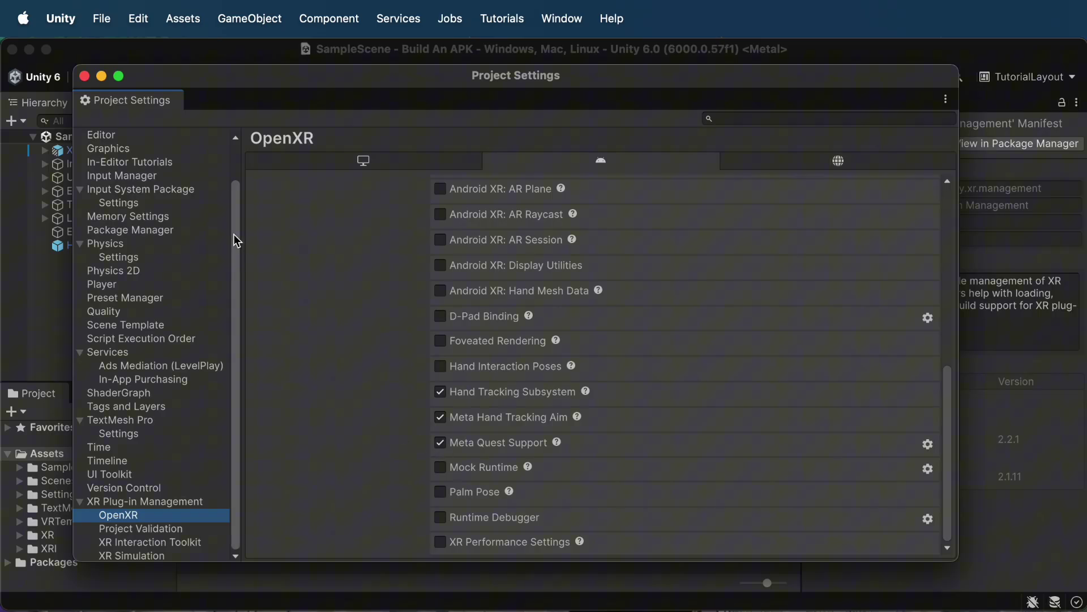
Review the Android checks under Project Validation for outstanding issues.
left_click(164, 529)
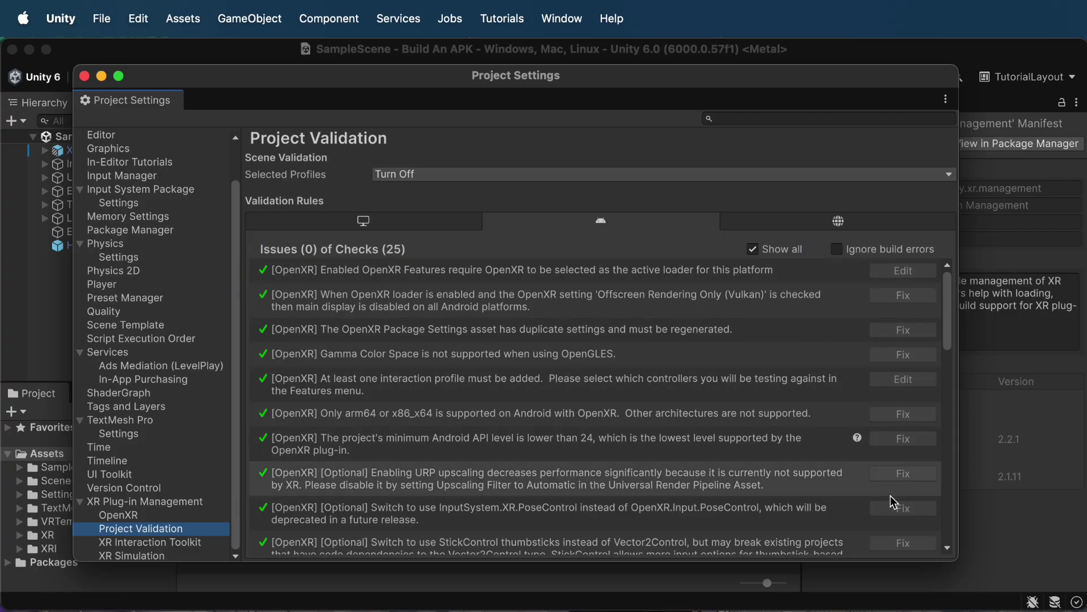
scroll(892, 503, "down", 5)
scroll(892, 503, "down", 5)
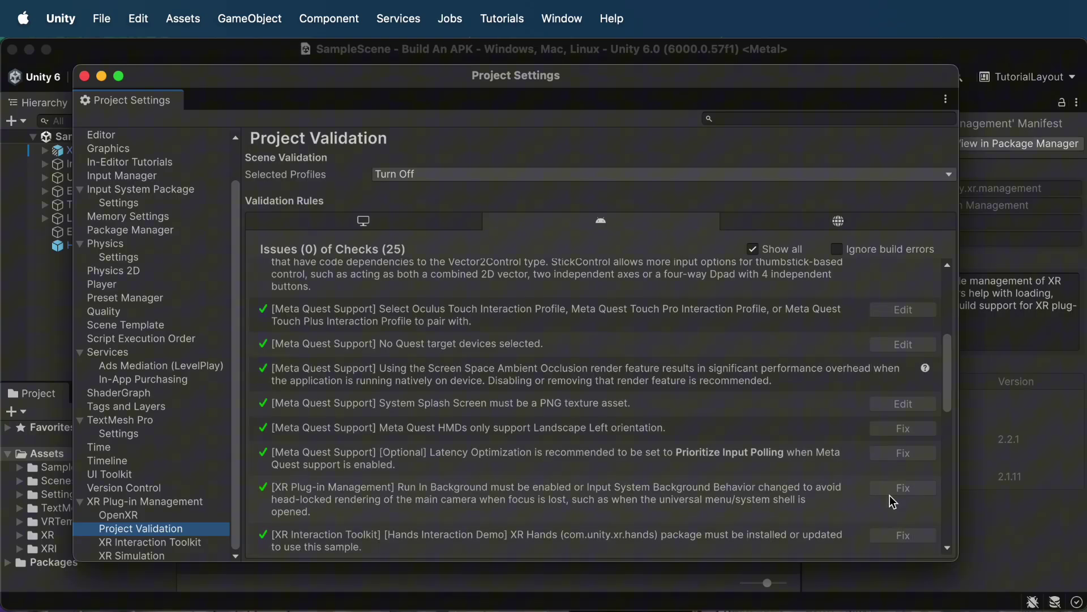
scroll(893, 502, "down", 6)
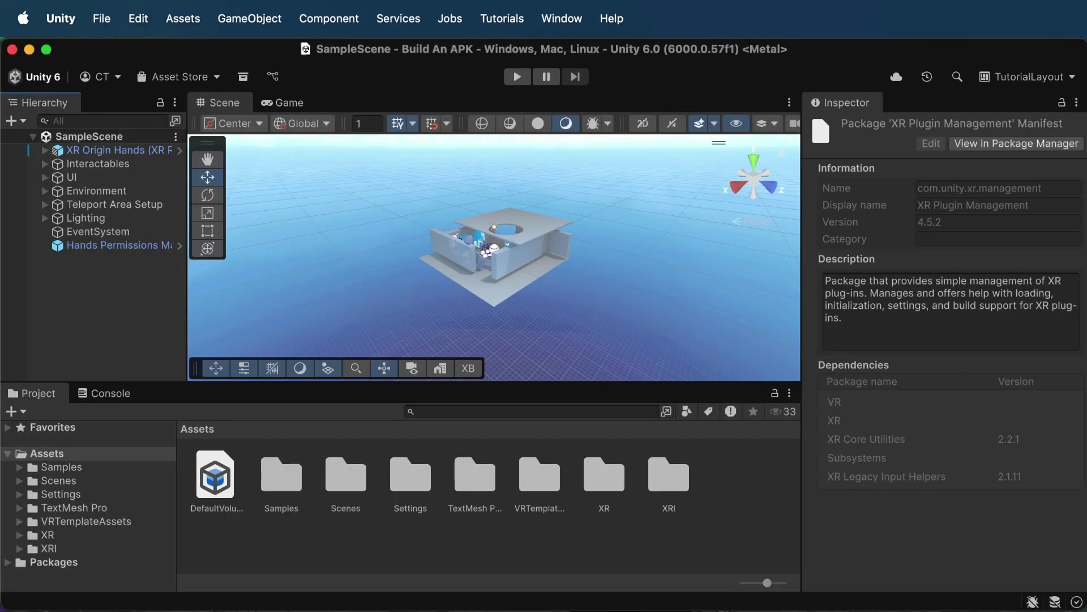
Switch the active build platform to Android and view the shared scene list before closing Build Profiles.
left_click(102, 19)
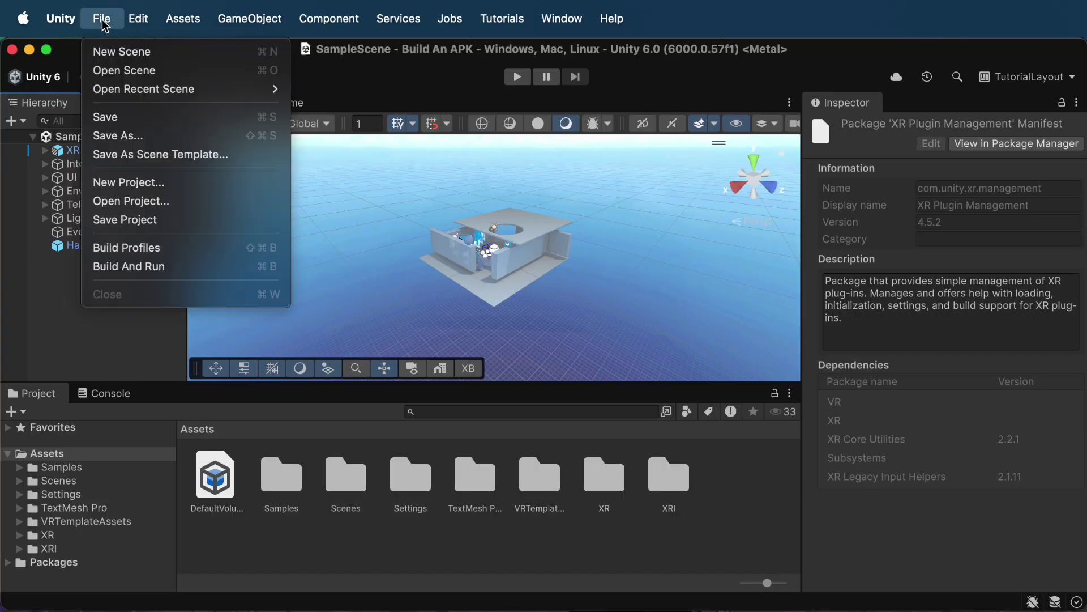
left_click(131, 248)
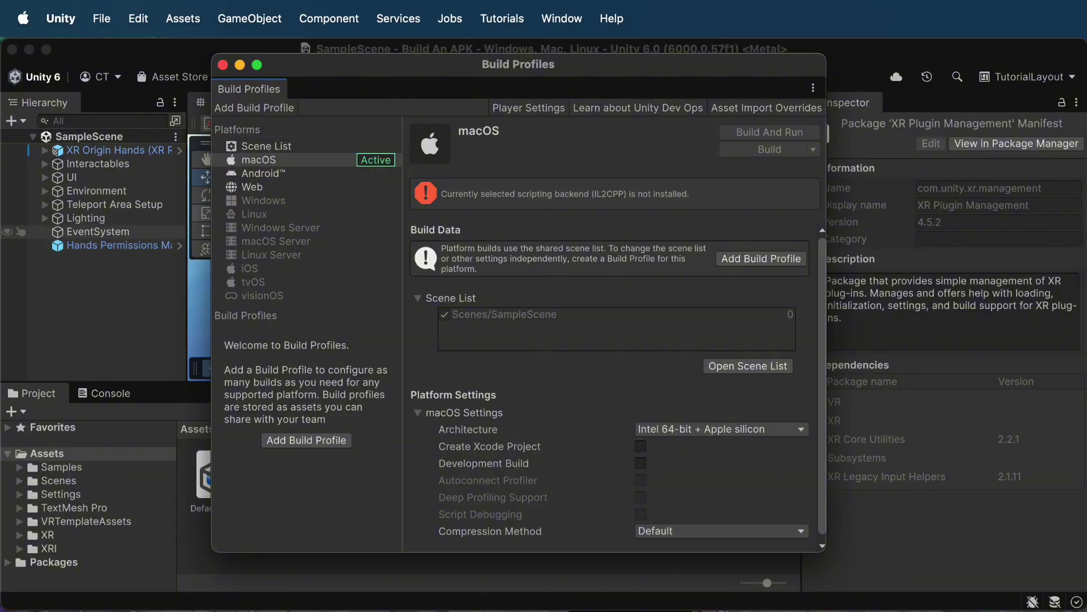
left_click(282, 174)
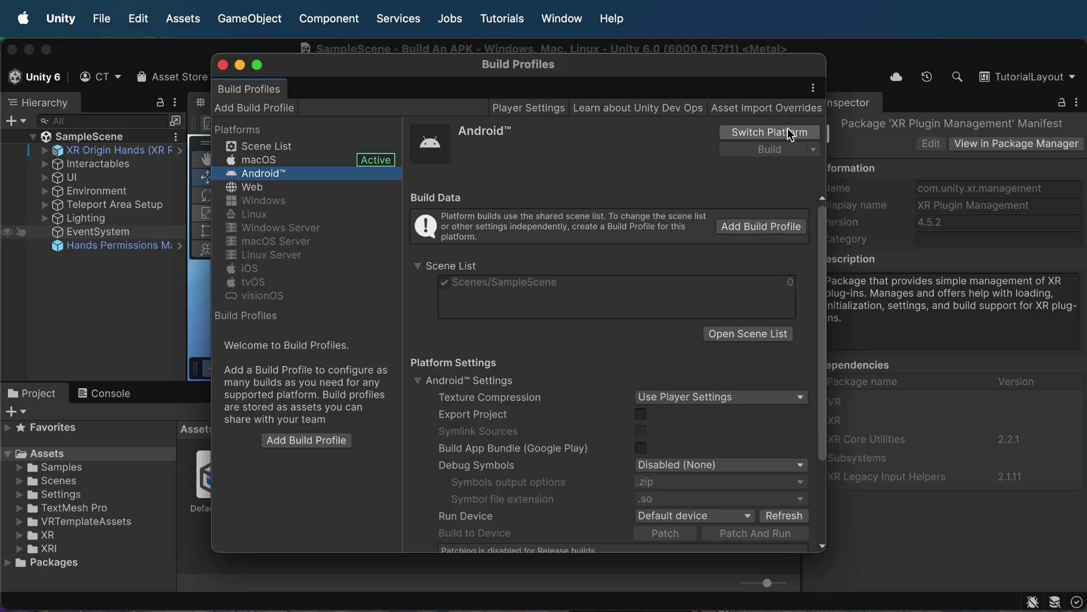
left_click(762, 135)
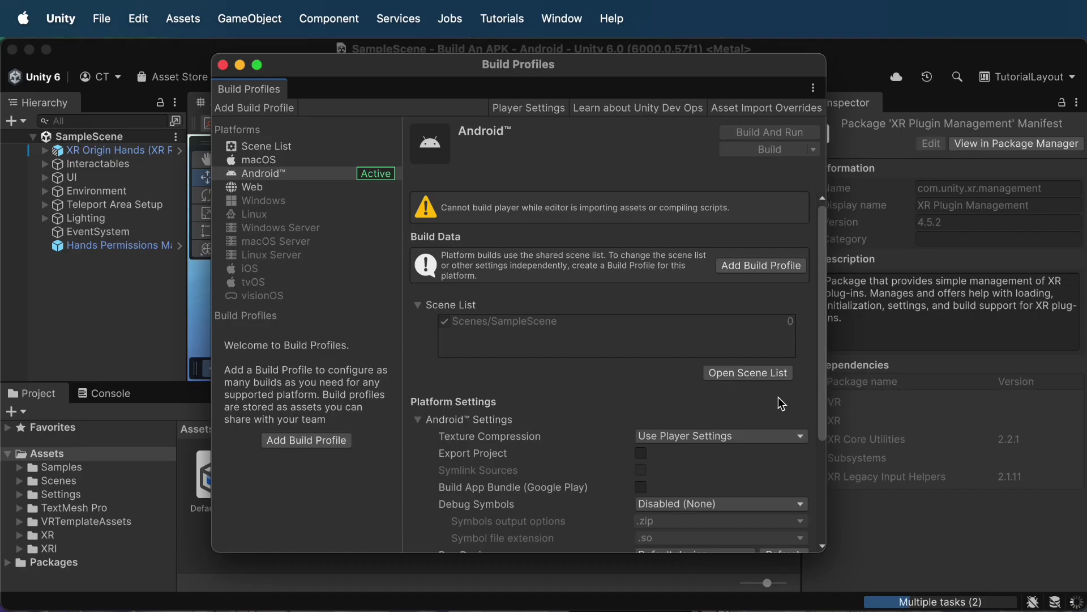
left_click(745, 374)
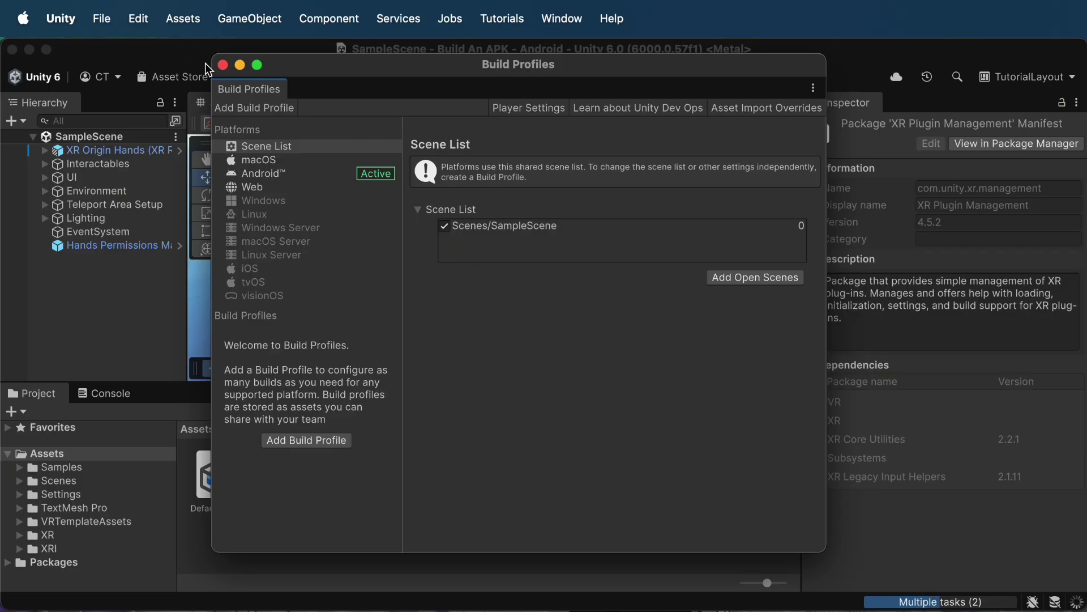
left_click(223, 65)
Recheck the Android Project Validation rules, including the Android XR ones, and close Project Settings.
left_click(138, 18)
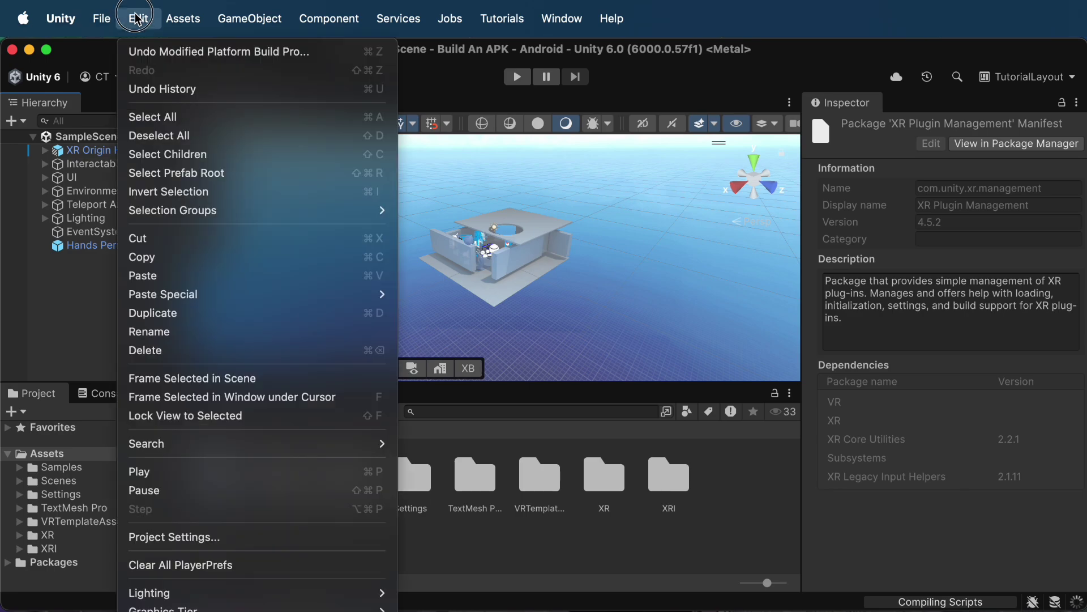
left_click(235, 537)
scroll(427, 278, "down", 15)
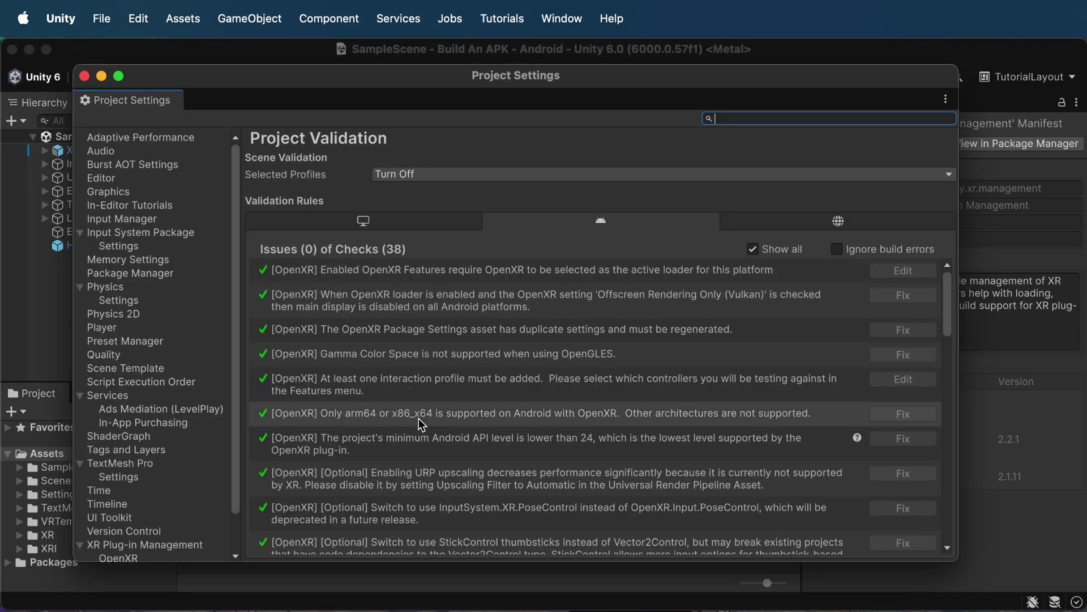
scroll(423, 506, "down", 10)
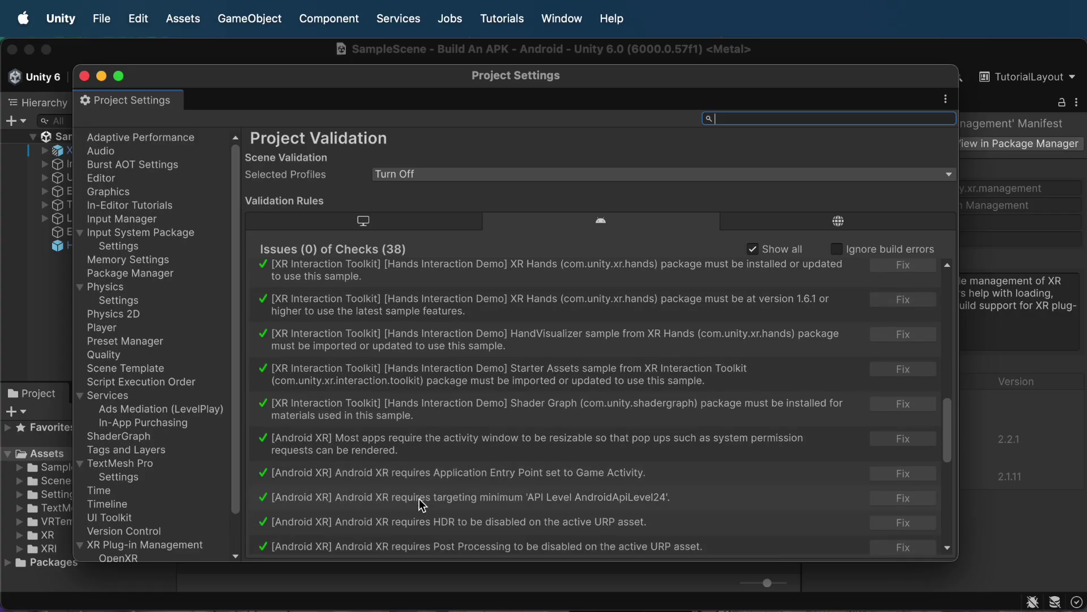
left_click(85, 77)
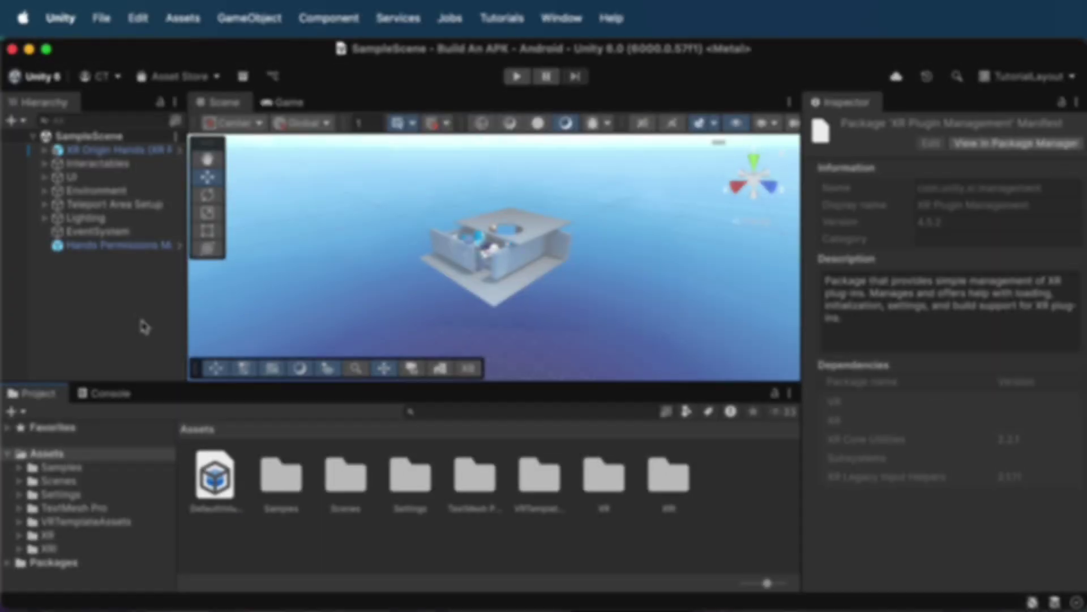
Refresh the connected devices in the Android build profile and set the Run Device to Oculus Quest 3.
left_click(111, 150)
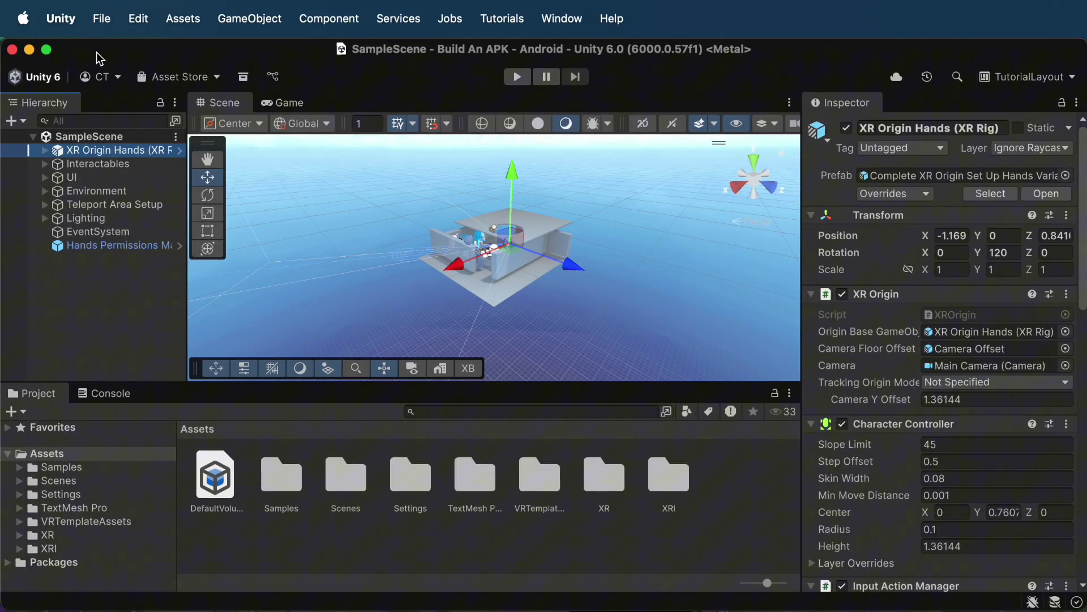
left_click(103, 20)
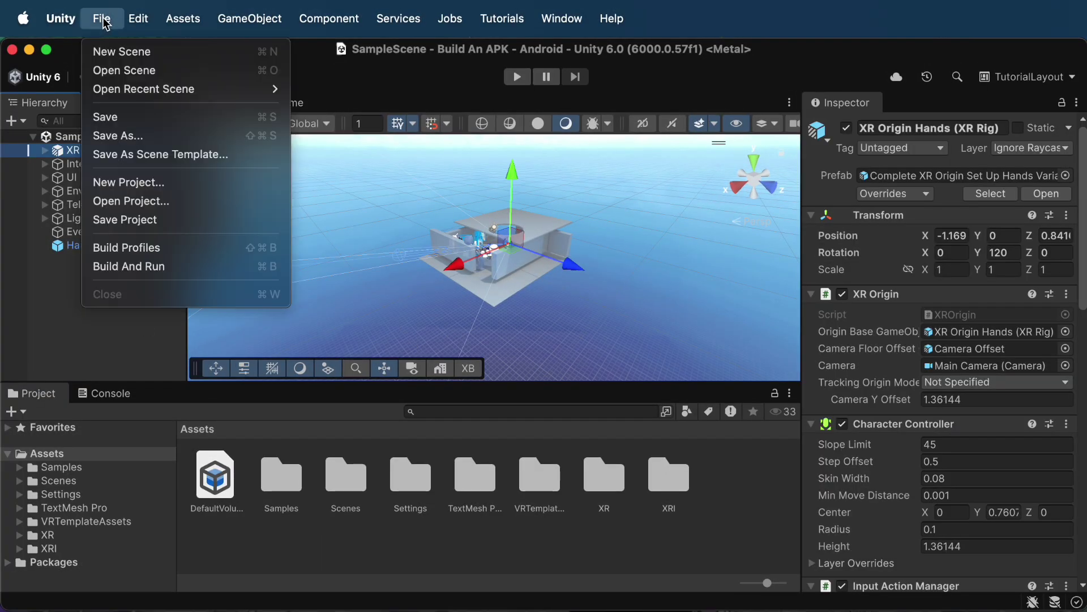
left_click(149, 250)
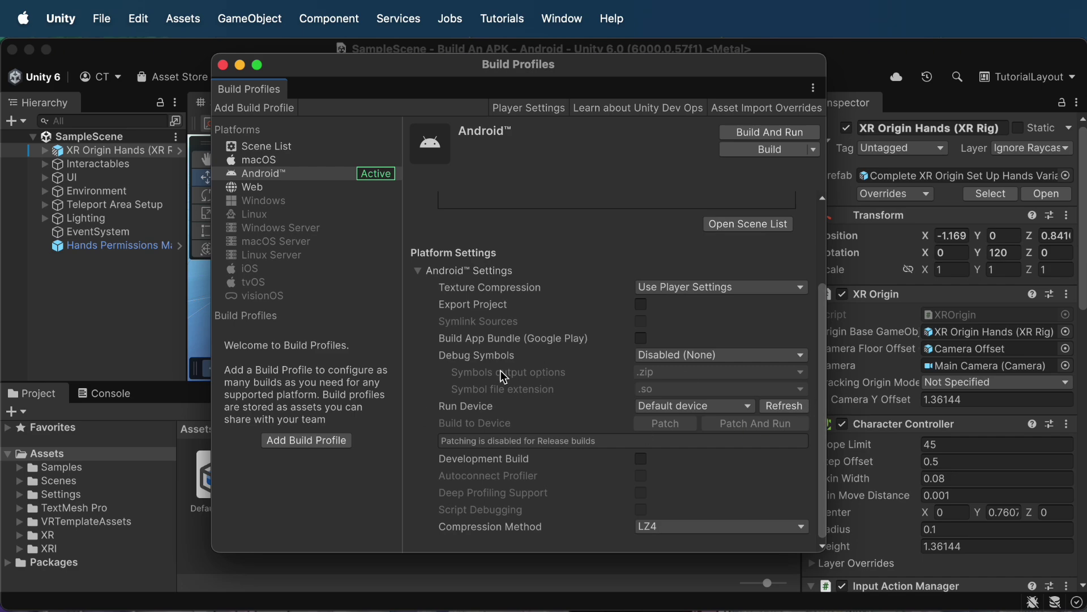
left_click(784, 406)
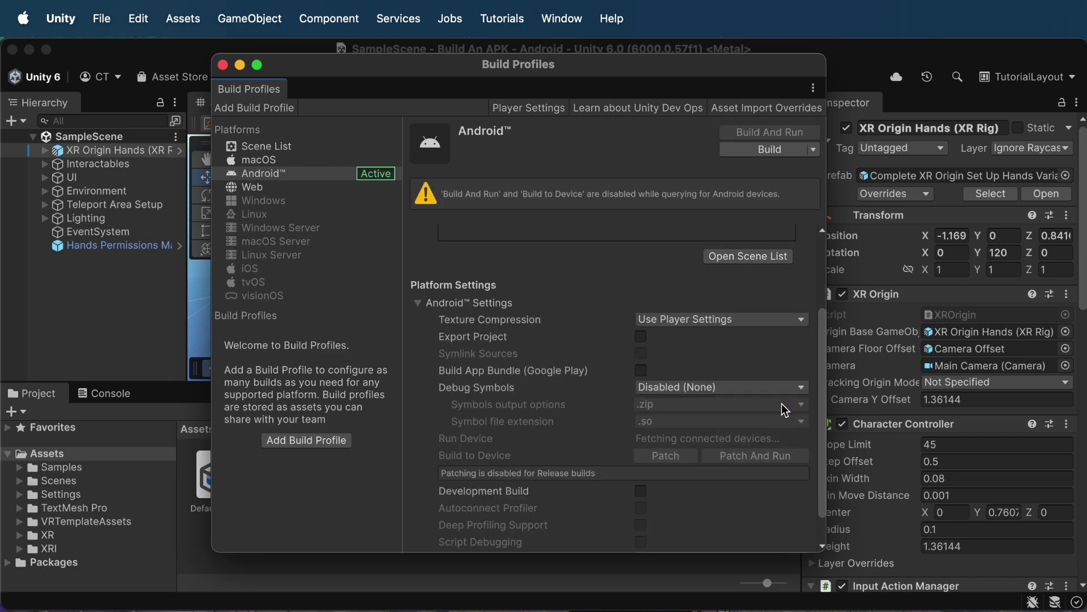
left_click(749, 405)
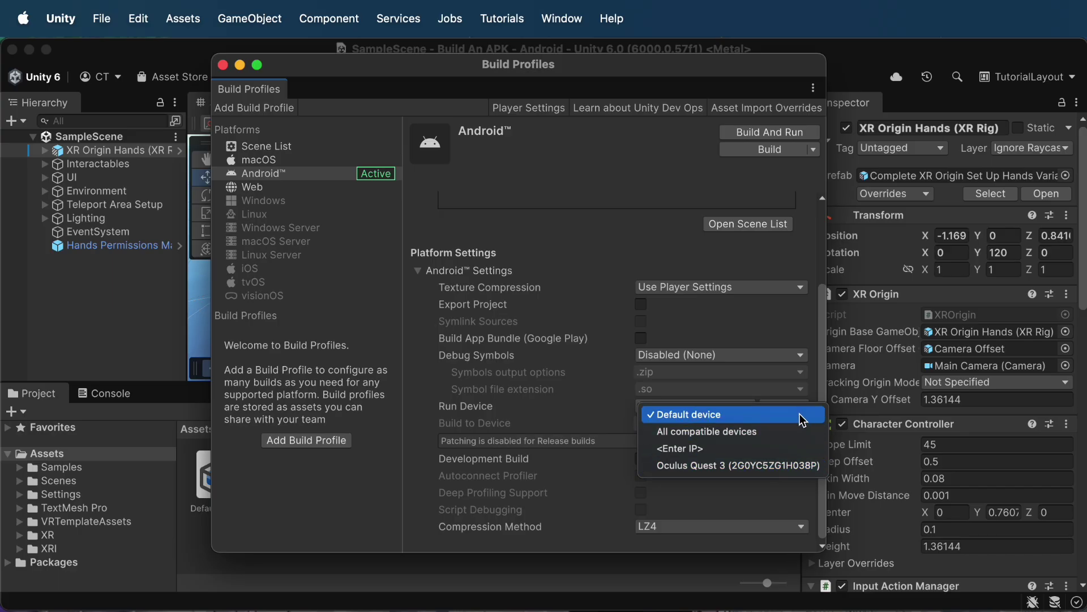
left_click(798, 467)
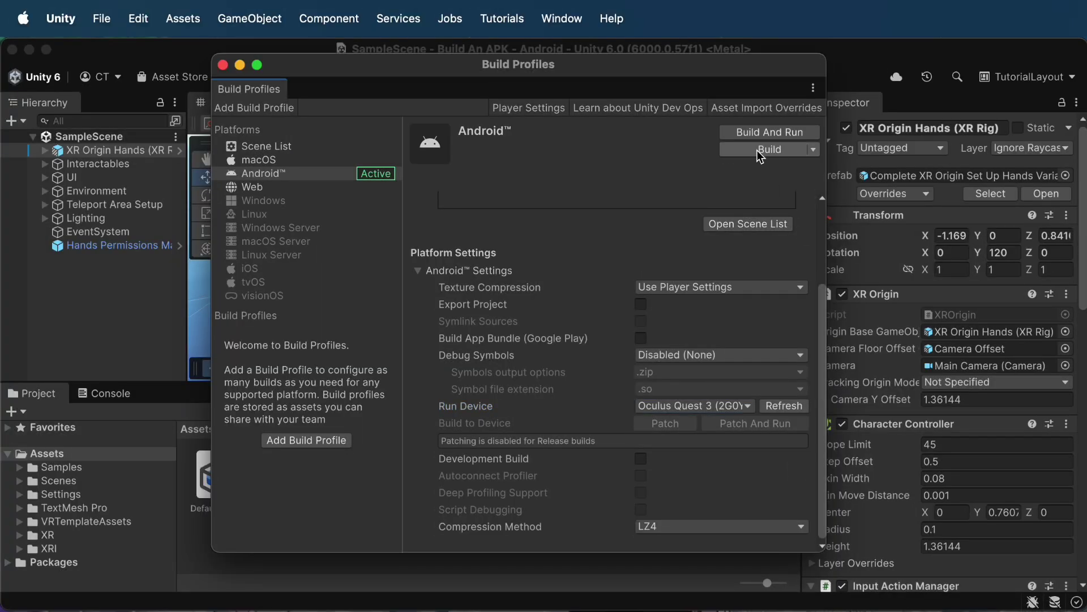
Build the Android player and save it as testapk in the Build An APK folder.
left_click(756, 149)
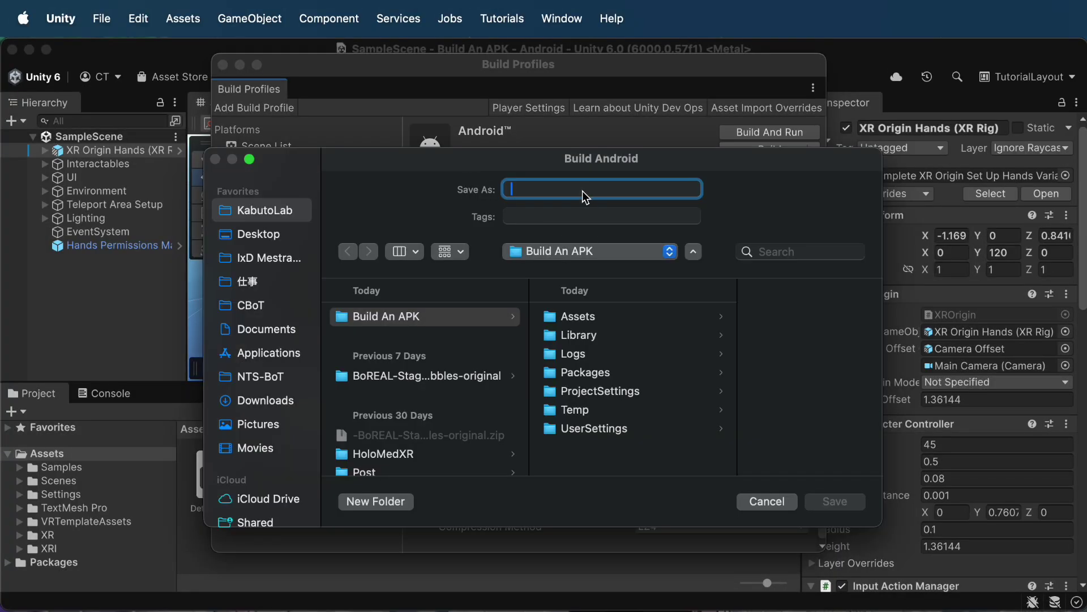
type("testapk")
left_click(832, 501)
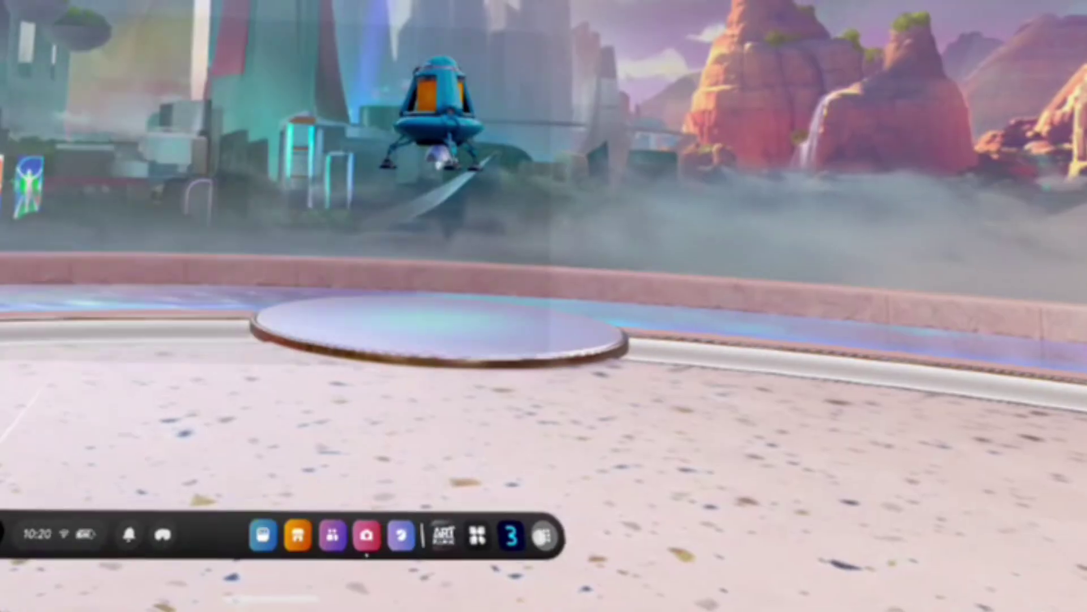
In the Quest headset, open the app library and show the apps from Unknown Sources.
left_click(609, 557)
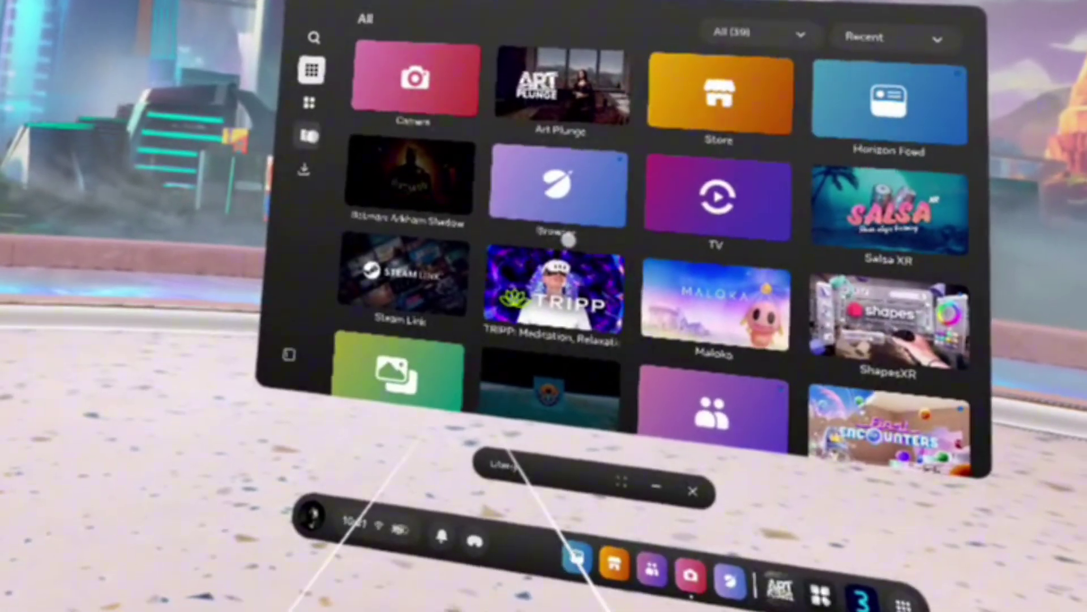
left_click(309, 135)
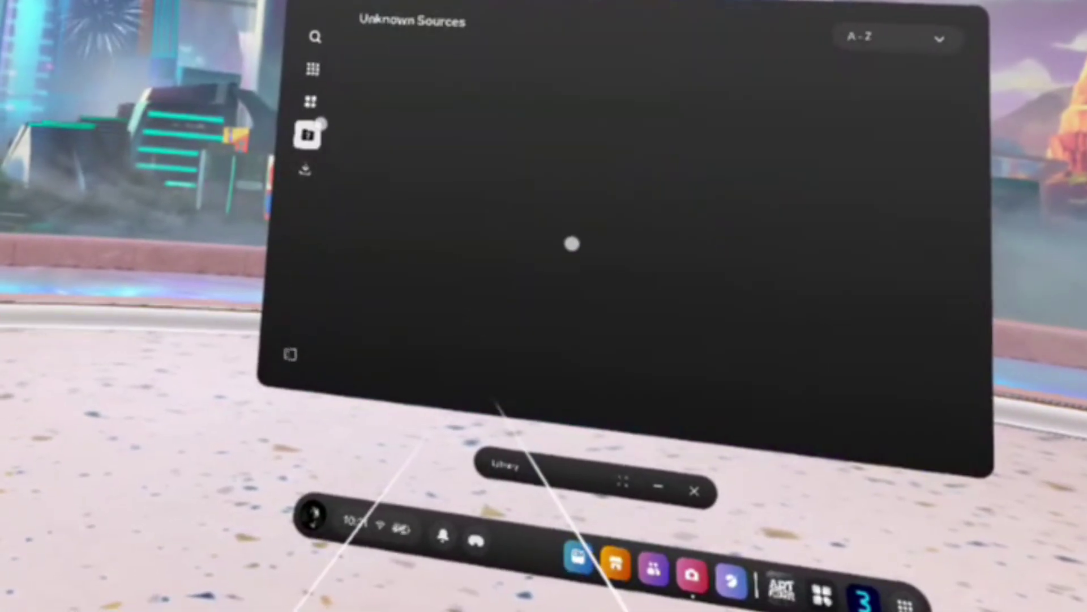